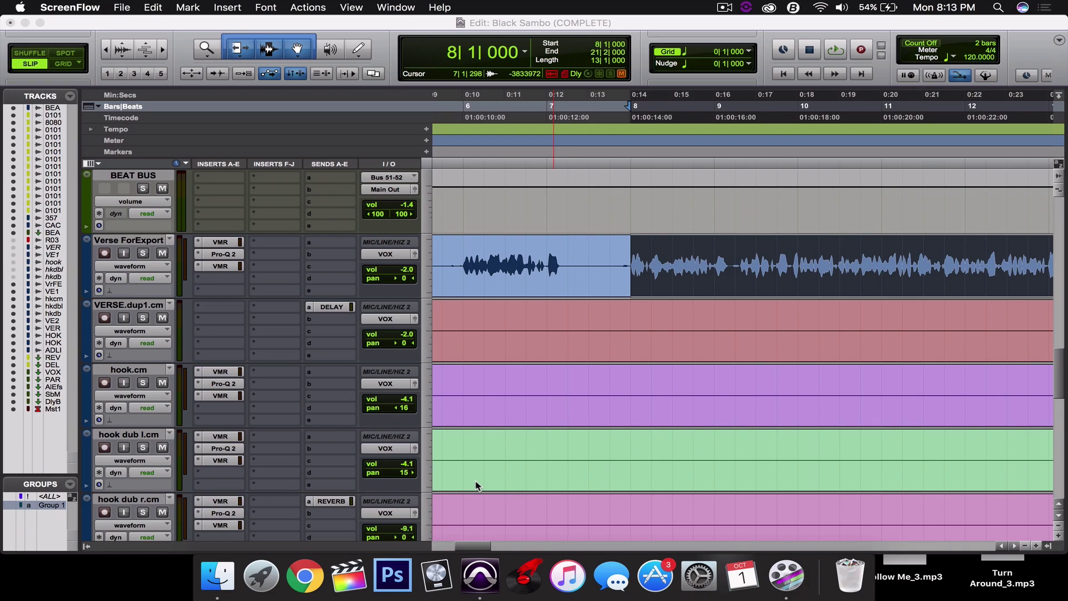
# Place the edit cursor on the Verse ForExport track at 7|4|000, just before the continuous verse section
pyautogui.scroll(-4, 806, 315)
pyautogui.scroll(4, 807, 315)
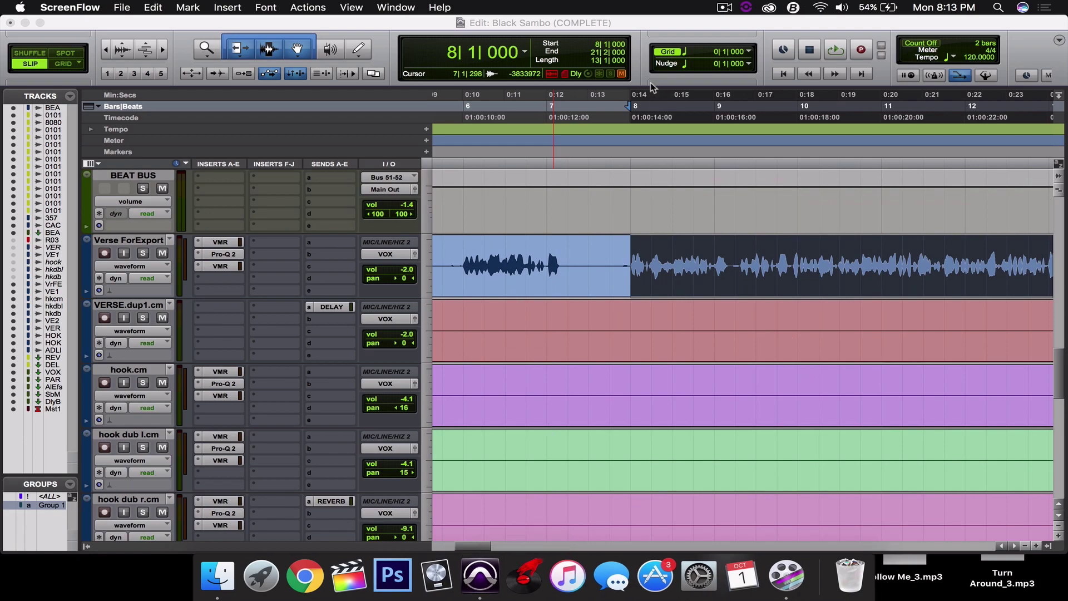
pyautogui.click(628, 94)
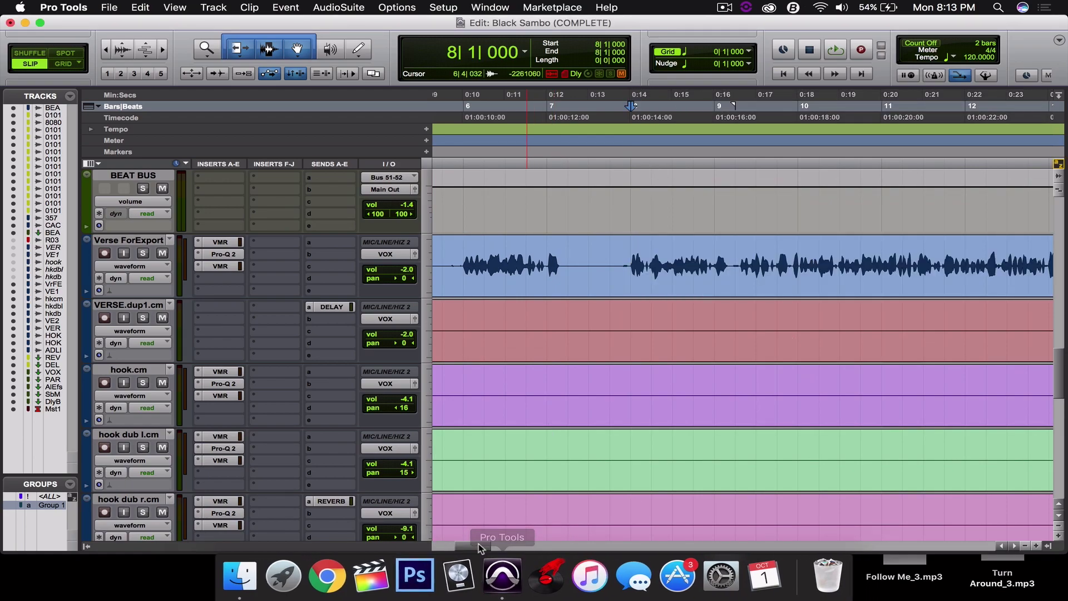
pyautogui.moveTo(476, 547); pyautogui.dragTo(482, 546)
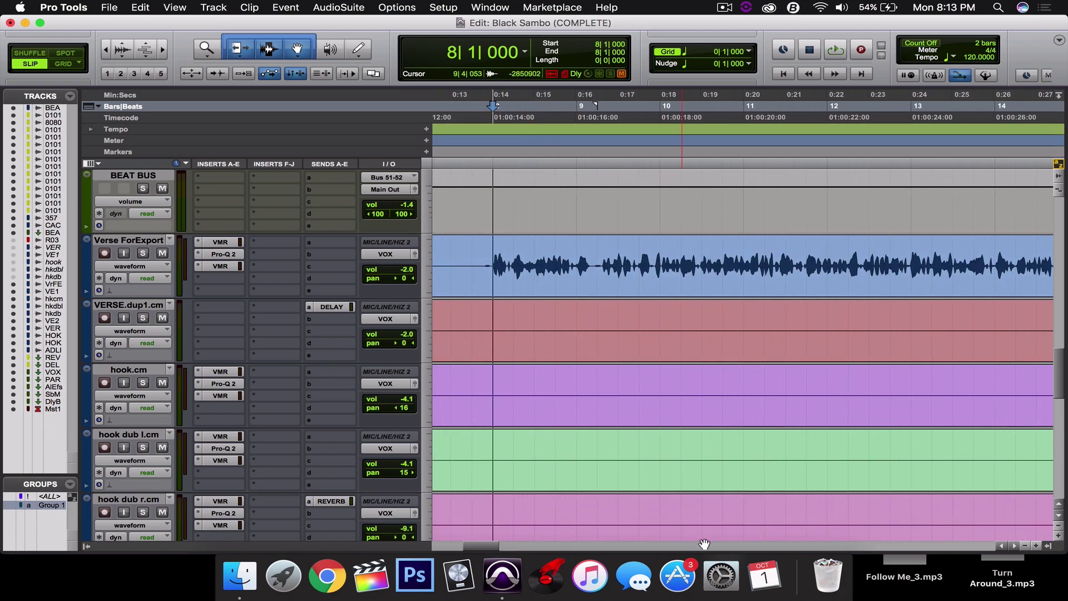
pyautogui.click(1025, 546)
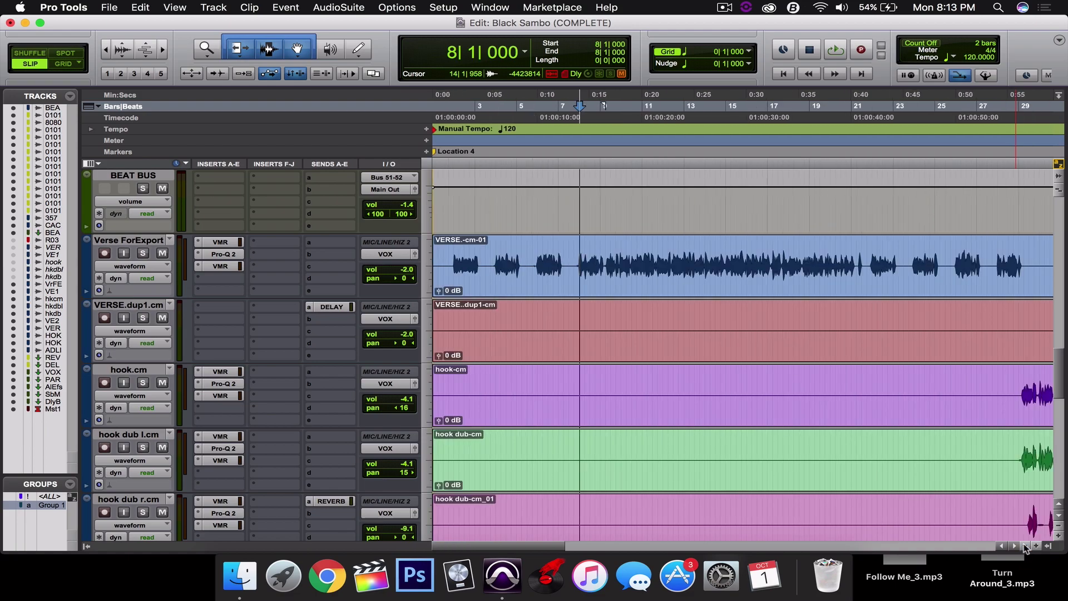
pyautogui.scroll(2, 623, 395)
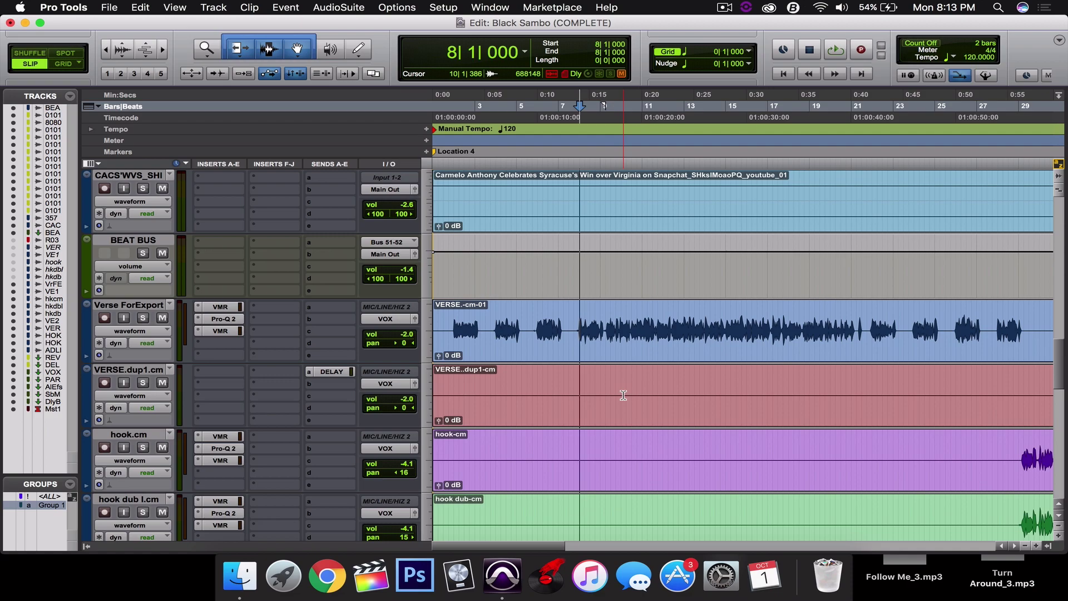
pyautogui.click(738, 354)
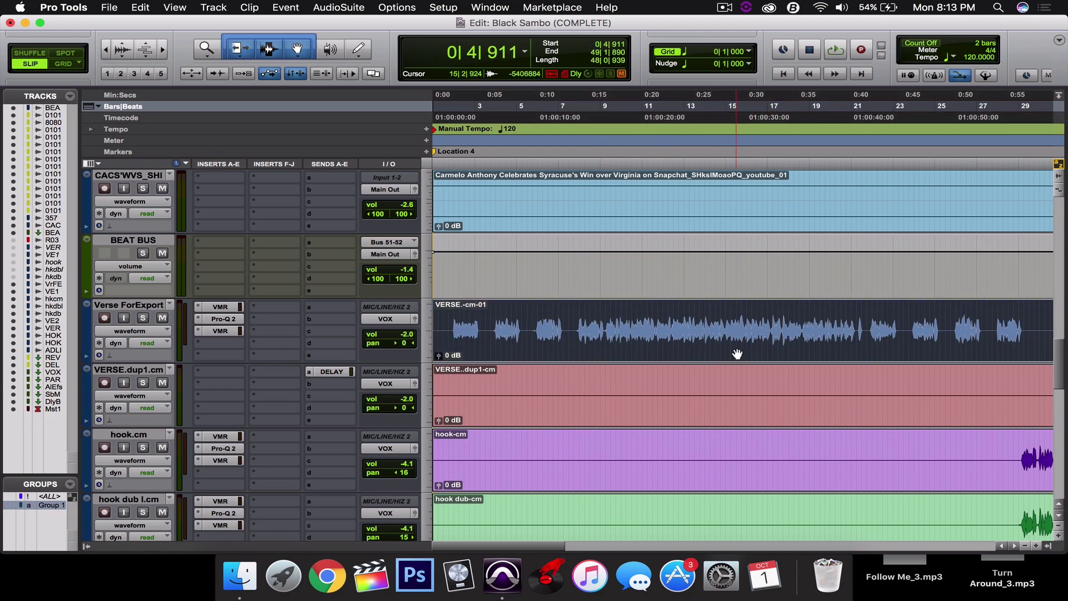
pyautogui.moveTo(576, 317); pyautogui.dragTo(857, 351)
pyautogui.click(883, 354)
pyautogui.click(573, 323)
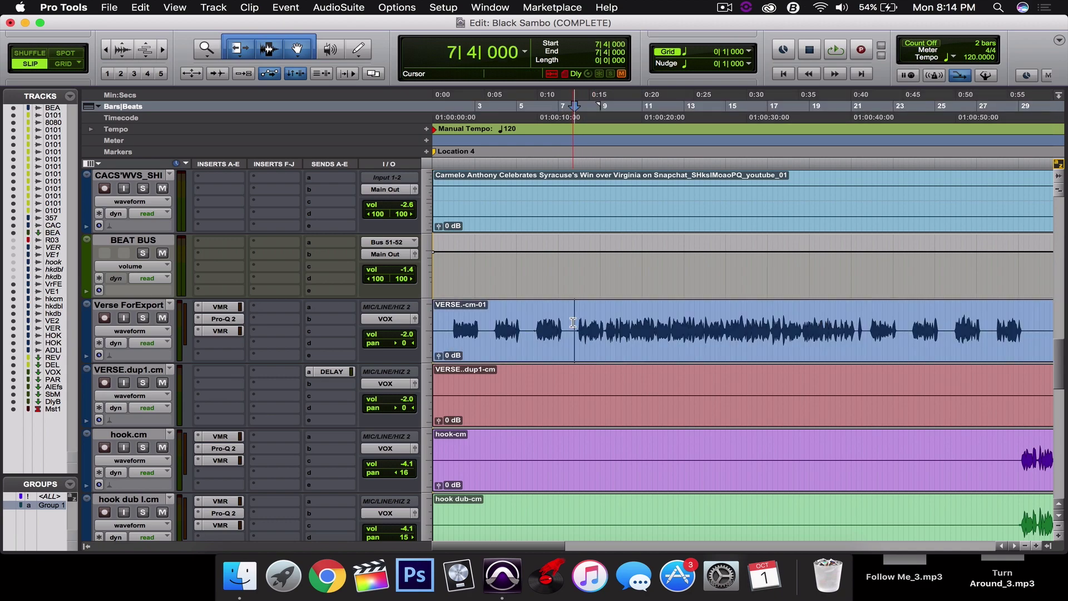
# Play back the verse from 7|4|000 to hear the vocal over the beat, and stop playback
pyautogui.press('space')
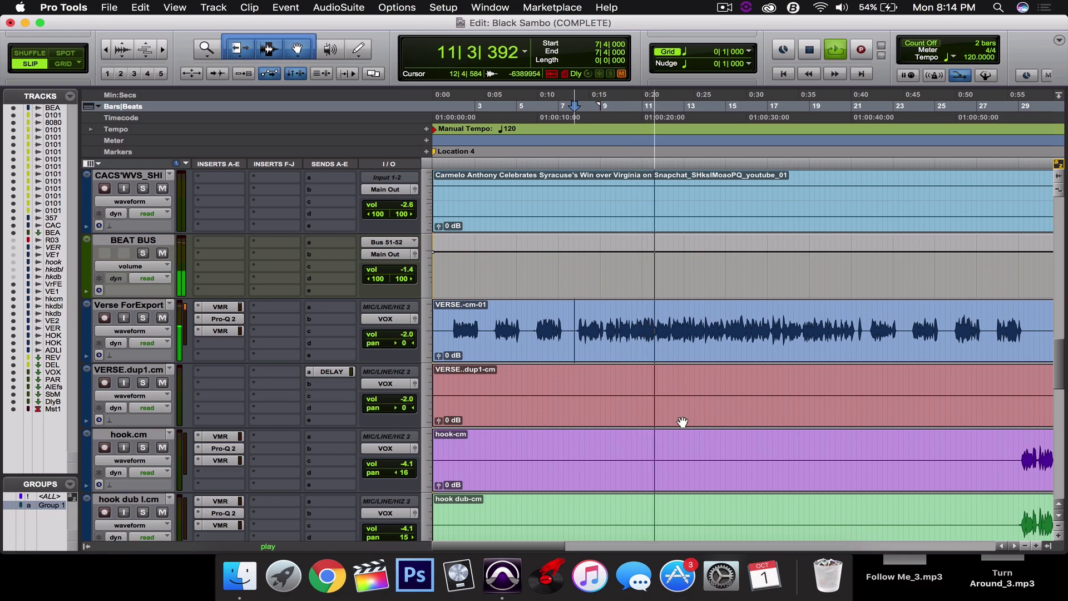
pyautogui.scroll(-2, 683, 422)
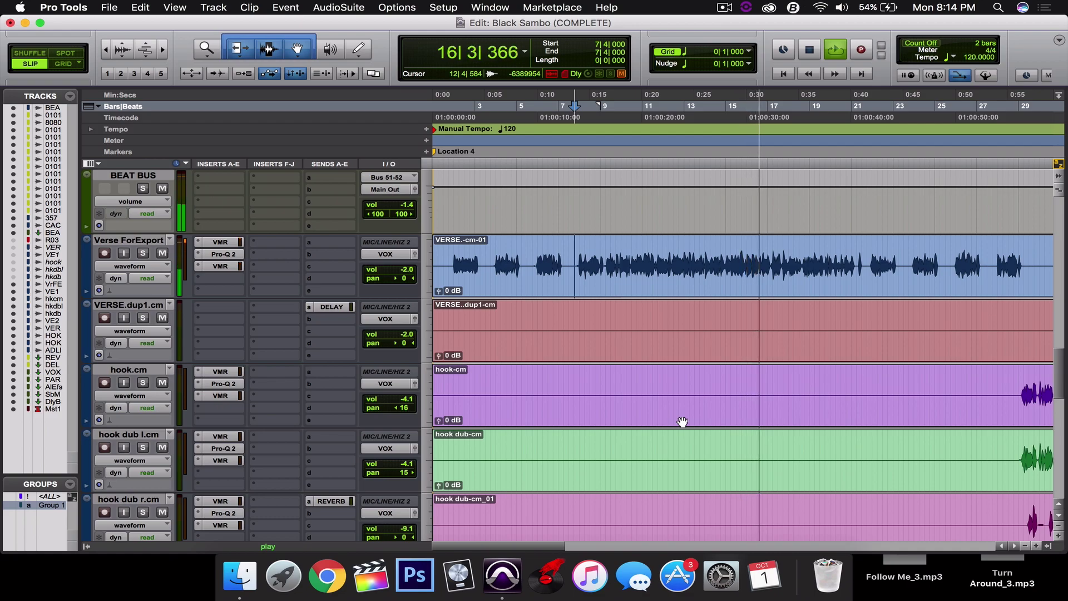
pyautogui.press('space')
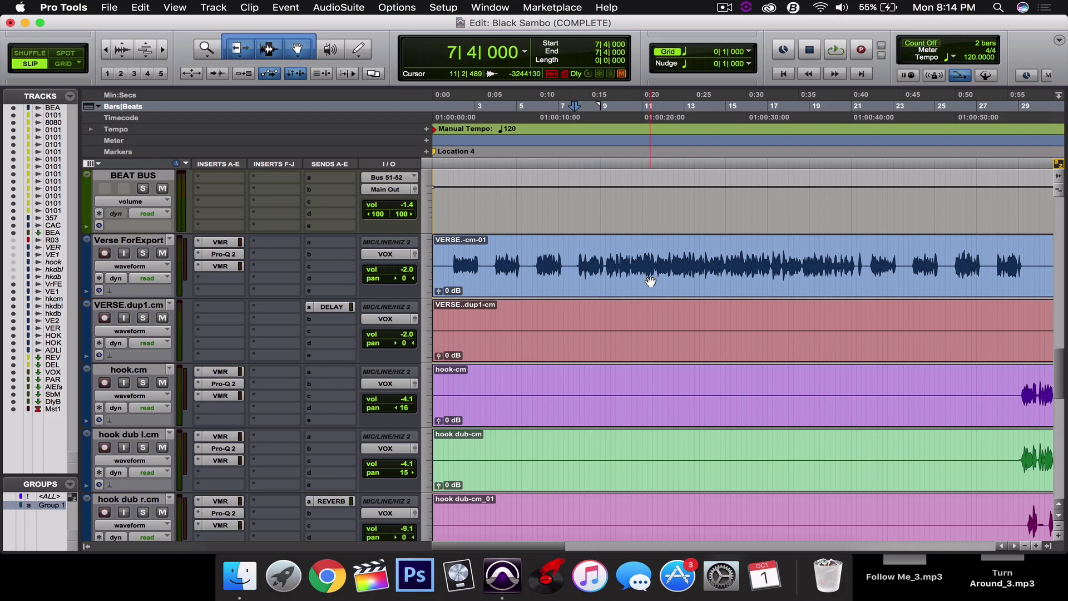
# Open Pro-Q 2 on the VOXBUSFOREXP track and add a narrow bell boost of about +8.68 dB at 1083 Hz, Q 12.574
pyautogui.scroll(-15, 508, 273)
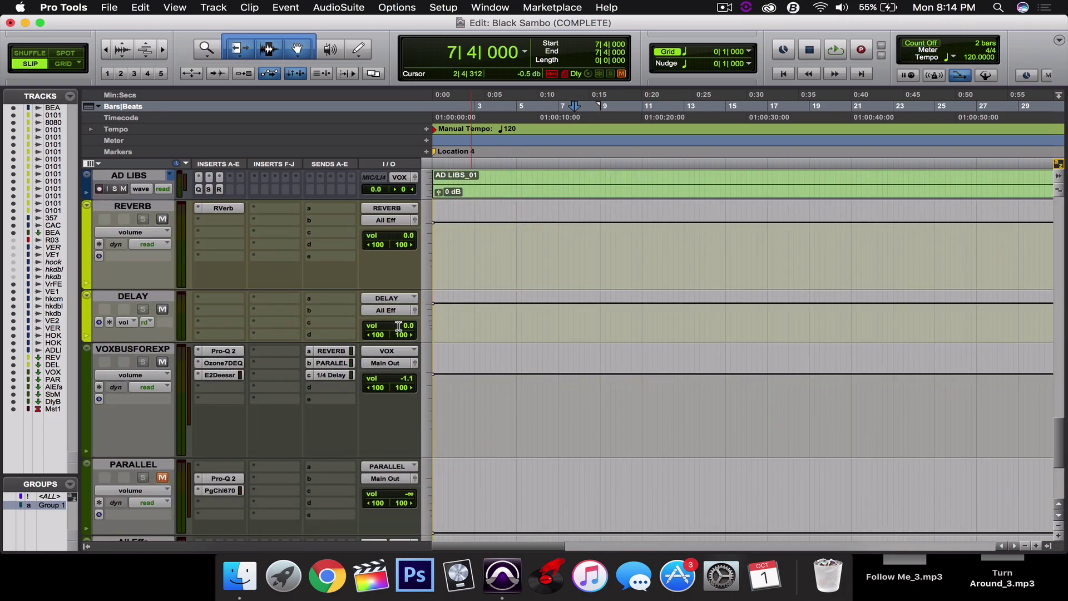
pyautogui.click(226, 351)
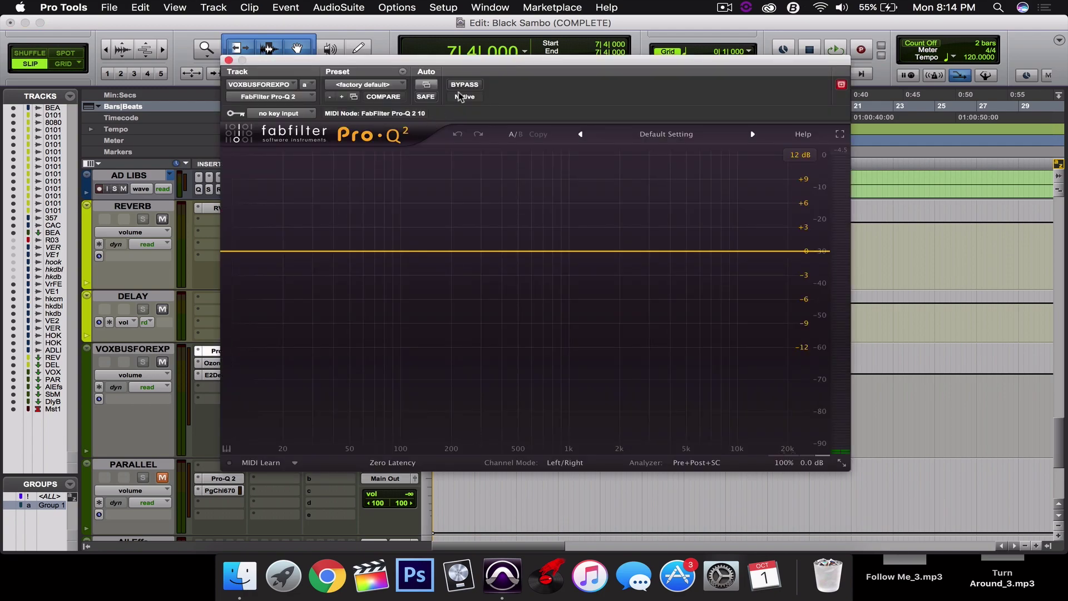
pyautogui.moveTo(487, 60); pyautogui.dragTo(474, 55)
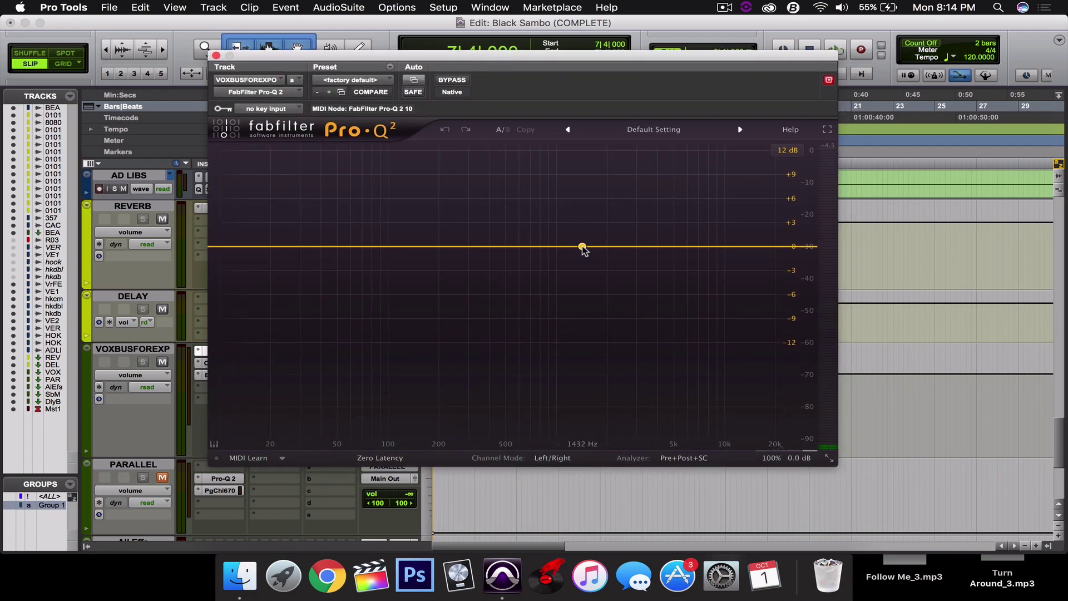
pyautogui.moveTo(582, 249); pyautogui.dragTo(577, 245)
pyautogui.moveTo(628, 391); pyautogui.dragTo(656, 365)
pyautogui.moveTo(757, 375); pyautogui.dragTo(761, 334)
pyautogui.moveTo(573, 209); pyautogui.dragTo(560, 184)
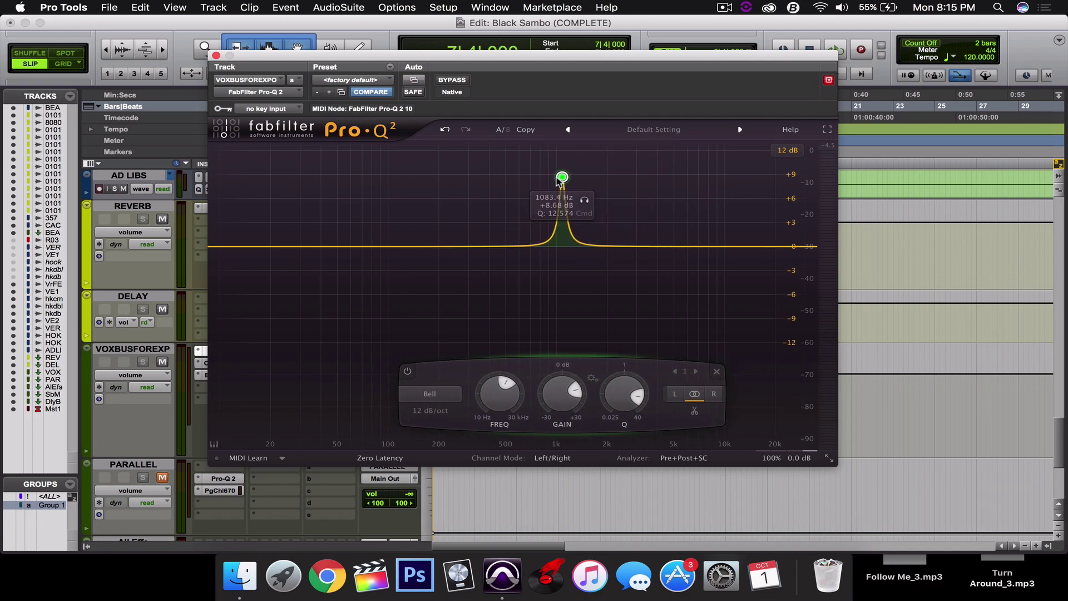
# During playback, sweep the first bell to about 3400 Hz and cut its gain to about -4.07 dB
pyautogui.press('space')
pyautogui.moveTo(560, 181); pyautogui.dragTo(648, 152)
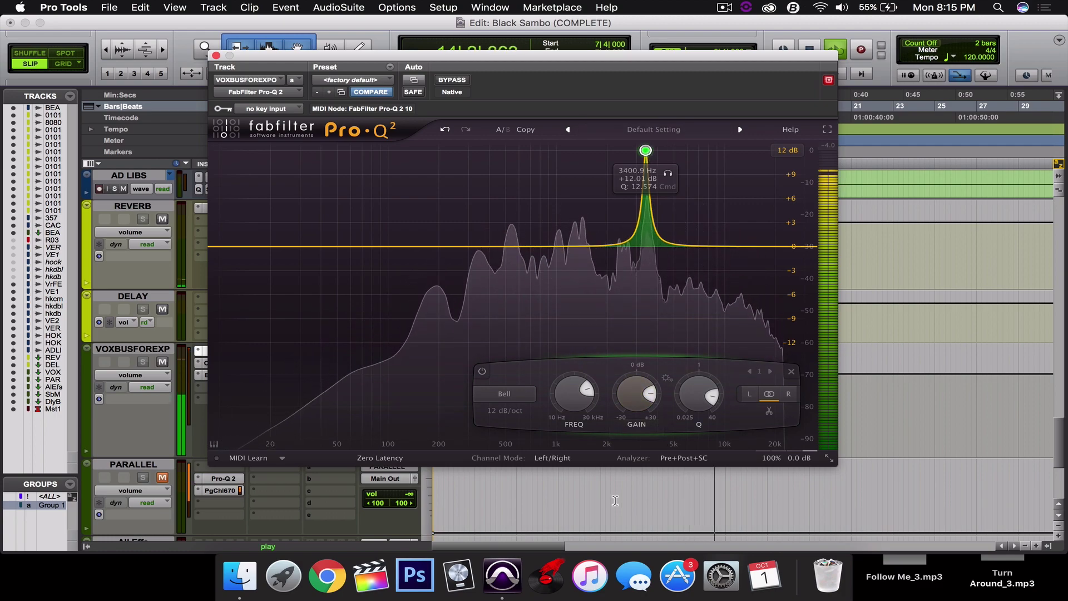
pyautogui.moveTo(637, 396); pyautogui.dragTo(653, 379)
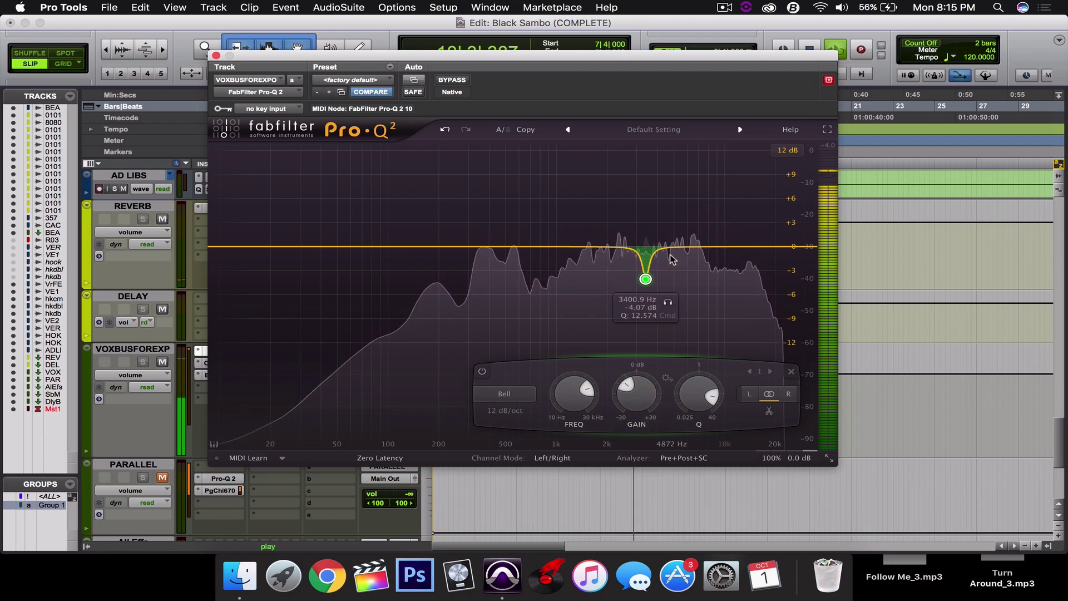
# Add a second bell band at about 4594 Hz with +0.98 dB gain and narrow its Q to about 31.966
pyautogui.doubleClick(668, 246)
pyautogui.moveTo(668, 246); pyautogui.dragTo(668, 238)
pyautogui.scroll(6, 703, 396)
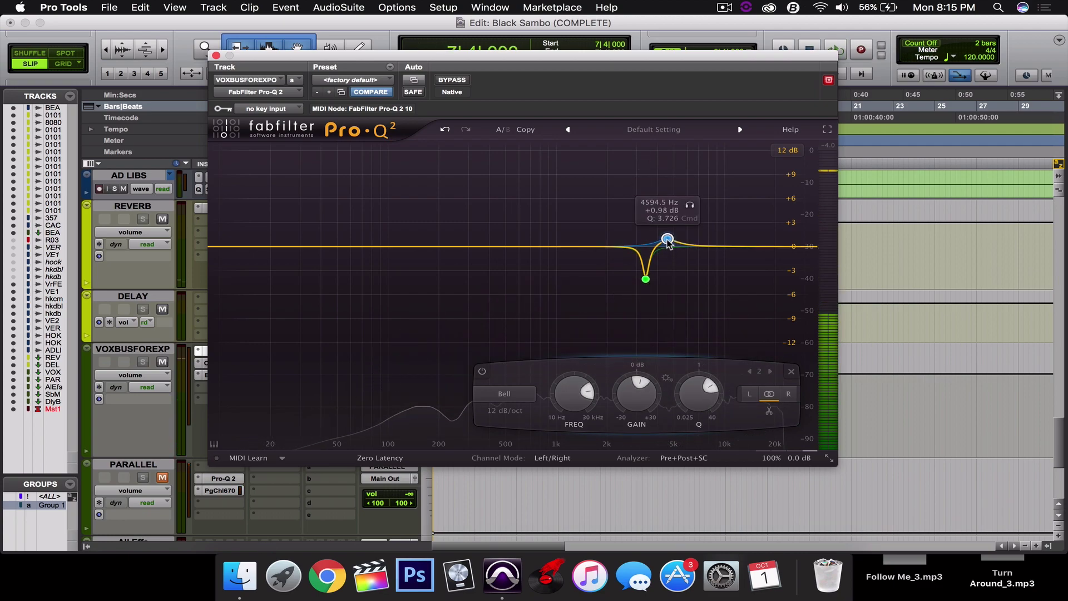
pyautogui.scroll(-6, 700, 409)
pyautogui.scroll(1, 700, 409)
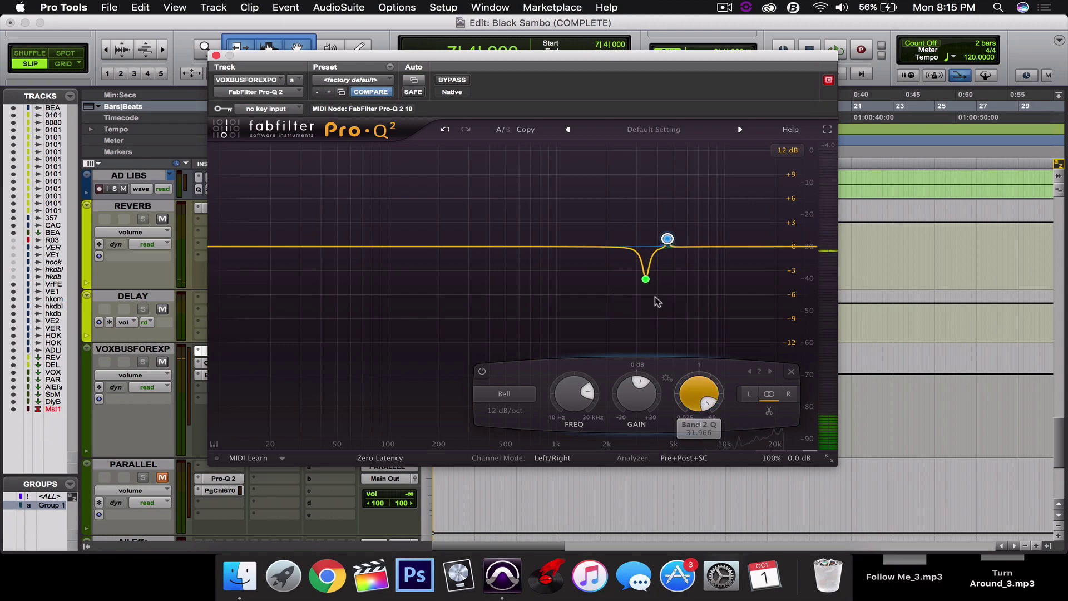
pyautogui.scroll(6, 700, 396)
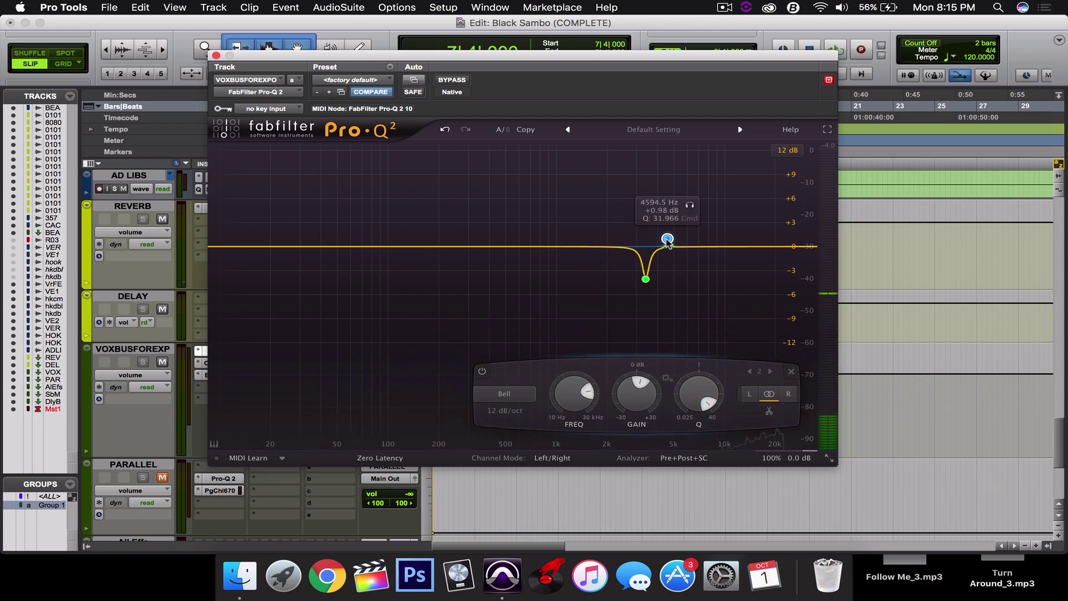
# During playback, shift the second bell to about 4446 Hz, cut it to about -1.57 dB, and close the equalizer
pyautogui.moveTo(667, 238); pyautogui.dragTo(667, 220)
pyautogui.press('space')
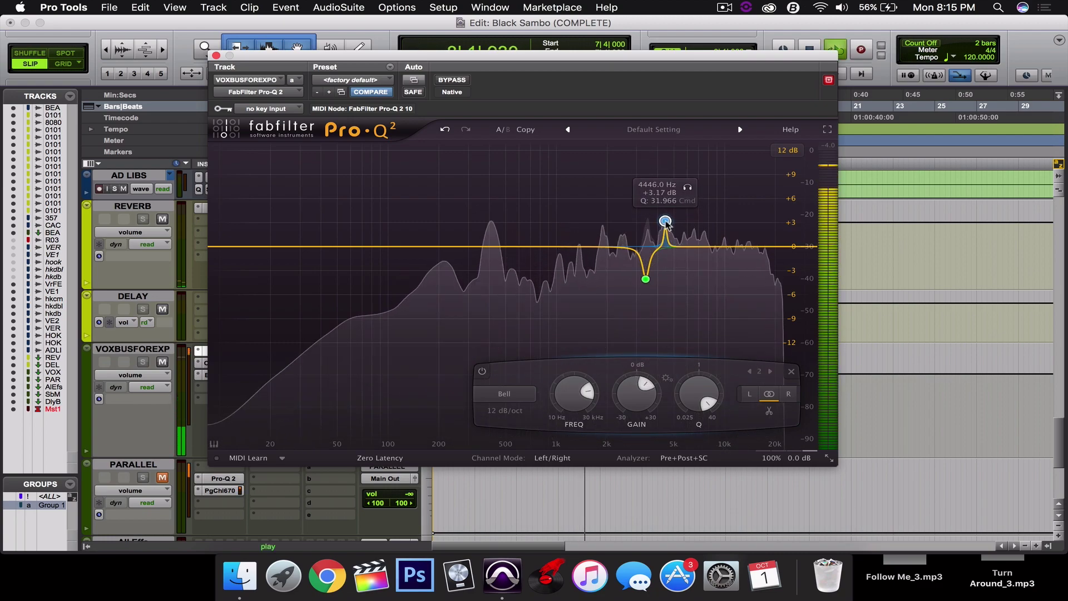
pyautogui.moveTo(636, 395); pyautogui.dragTo(620, 436)
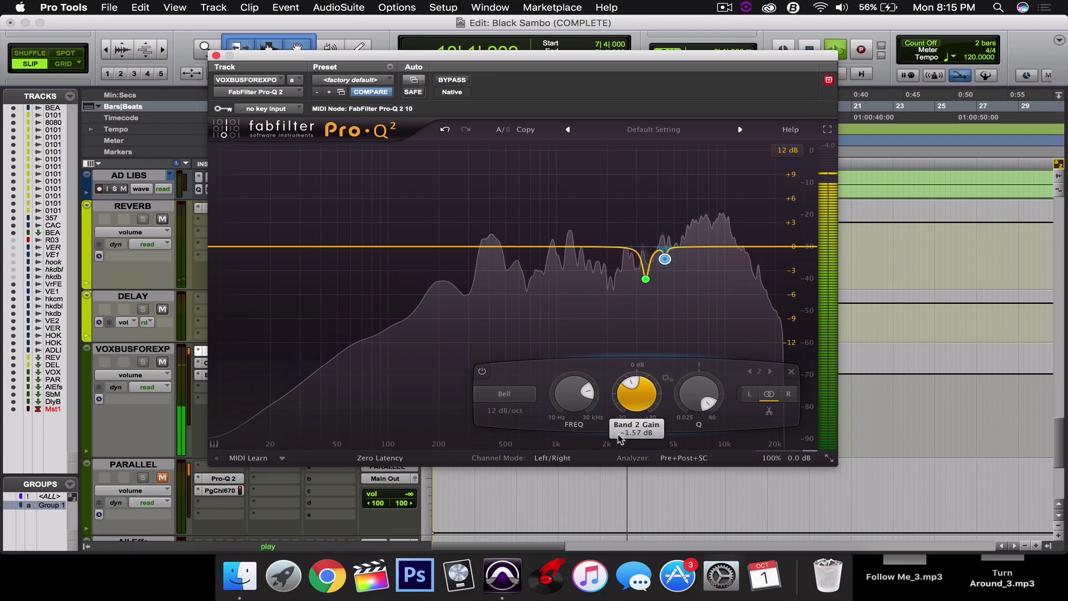
pyautogui.press('space')
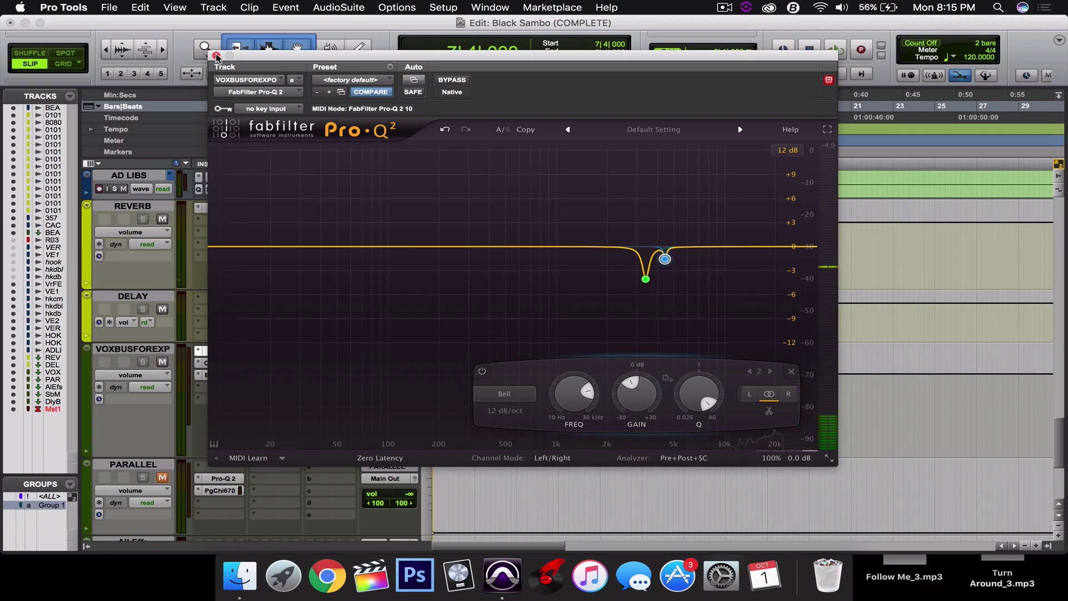
pyautogui.click(217, 57)
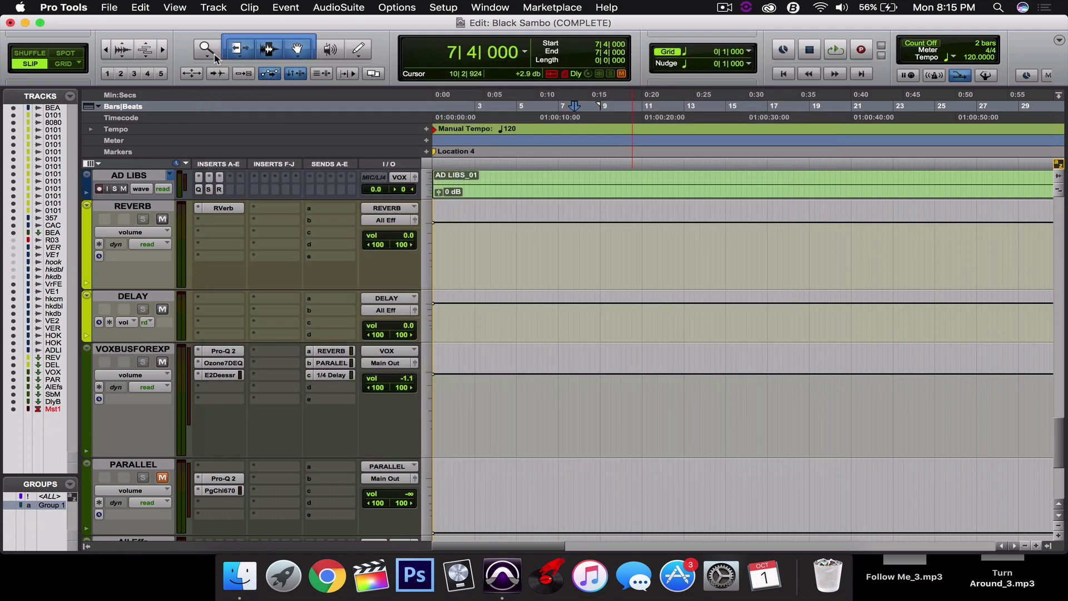
# Open Ozone 7 Dynamic EQ on the vocal bus and set Band 4 to about 3.43 kHz with -1.7 dB gain and Q 0.84
pyautogui.click(224, 363)
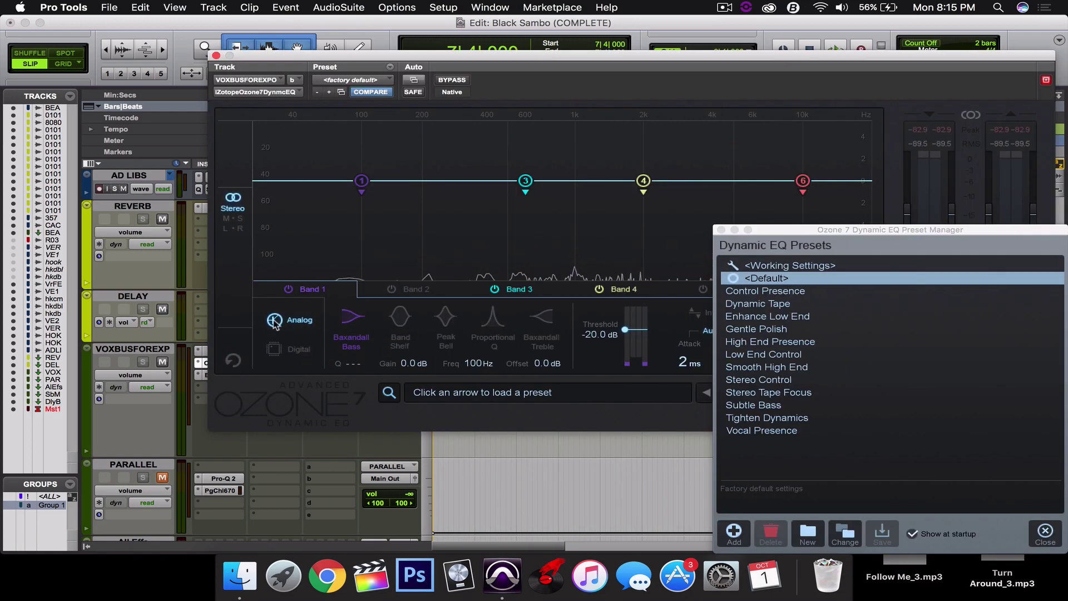
pyautogui.click(721, 230)
pyautogui.moveTo(684, 60); pyautogui.dragTo(607, 76)
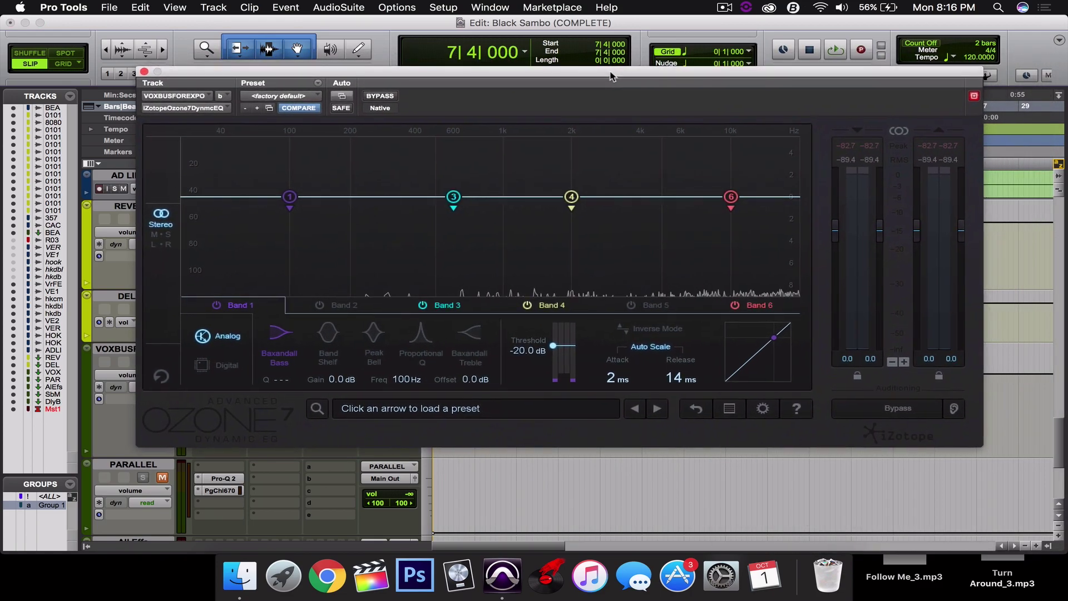
pyautogui.moveTo(567, 196)
pyautogui.mouseDown()
pyautogui.moveTo(545, 152)
pyautogui.moveTo(619, 181)
pyautogui.moveTo(589, 199)
pyautogui.mouseUp()
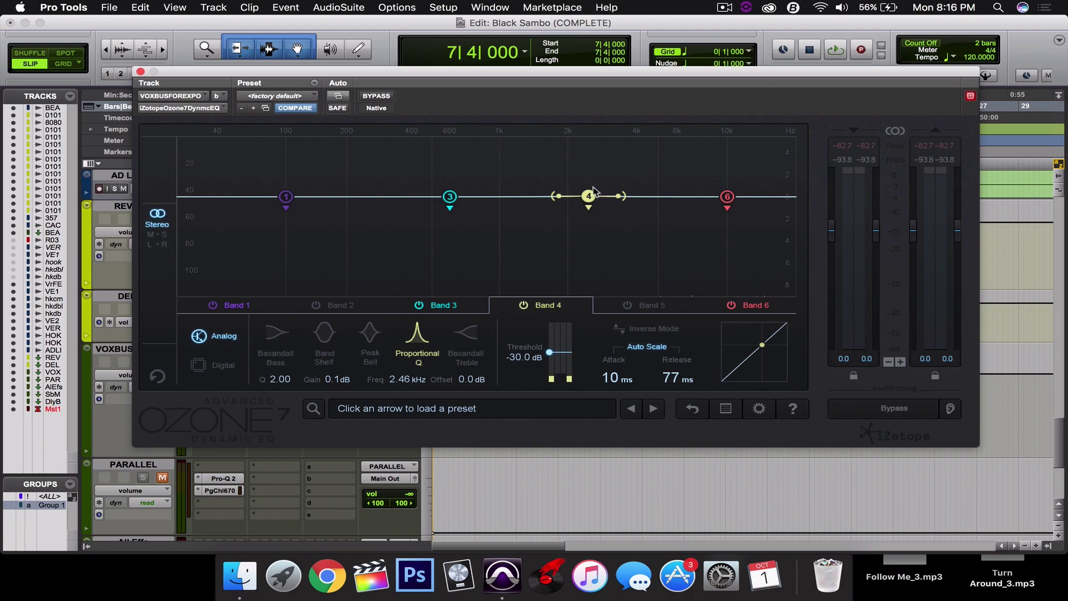
pyautogui.moveTo(589, 199); pyautogui.dragTo(658, 217)
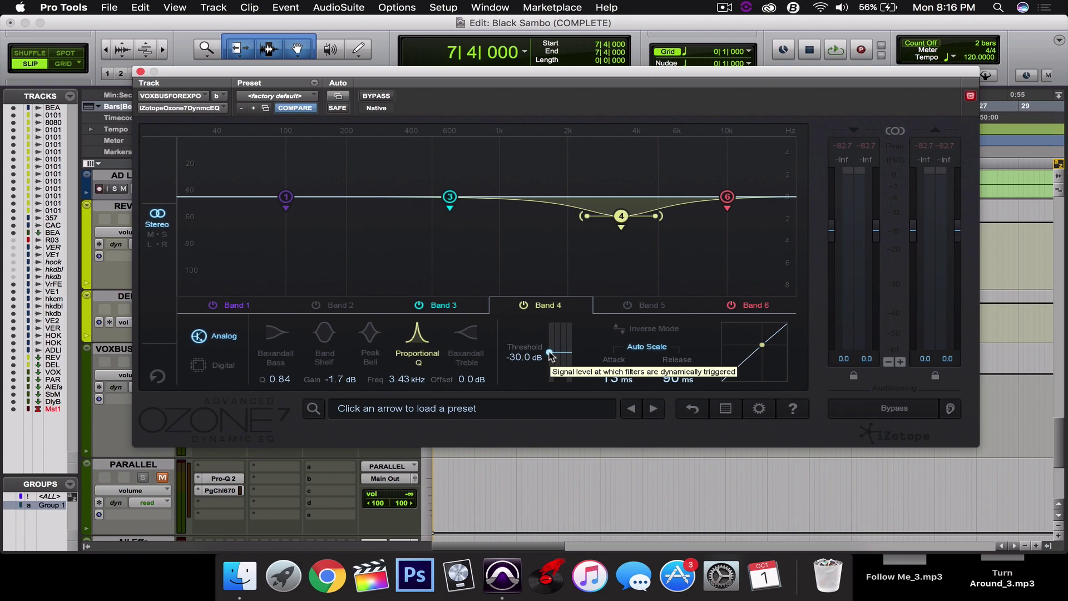
# Audition the vocal, lower the Band 4 threshold to about -51.9 dB, and close the dynamic equalizer
pyautogui.press('space')
pyautogui.press('space')
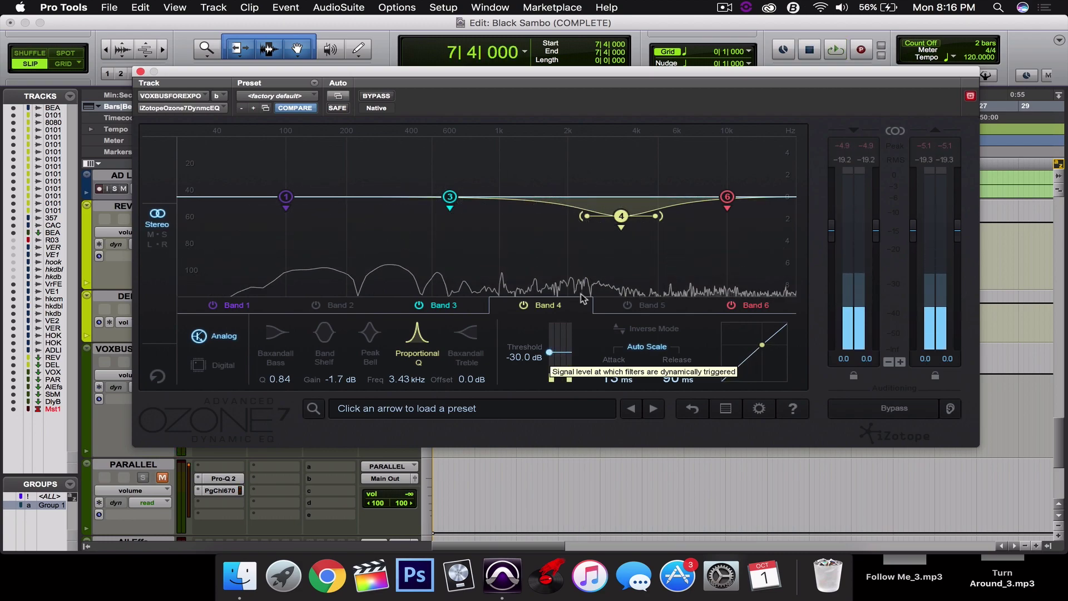
pyautogui.press('space')
pyautogui.moveTo(544, 356); pyautogui.dragTo(551, 363)
pyautogui.press('space')
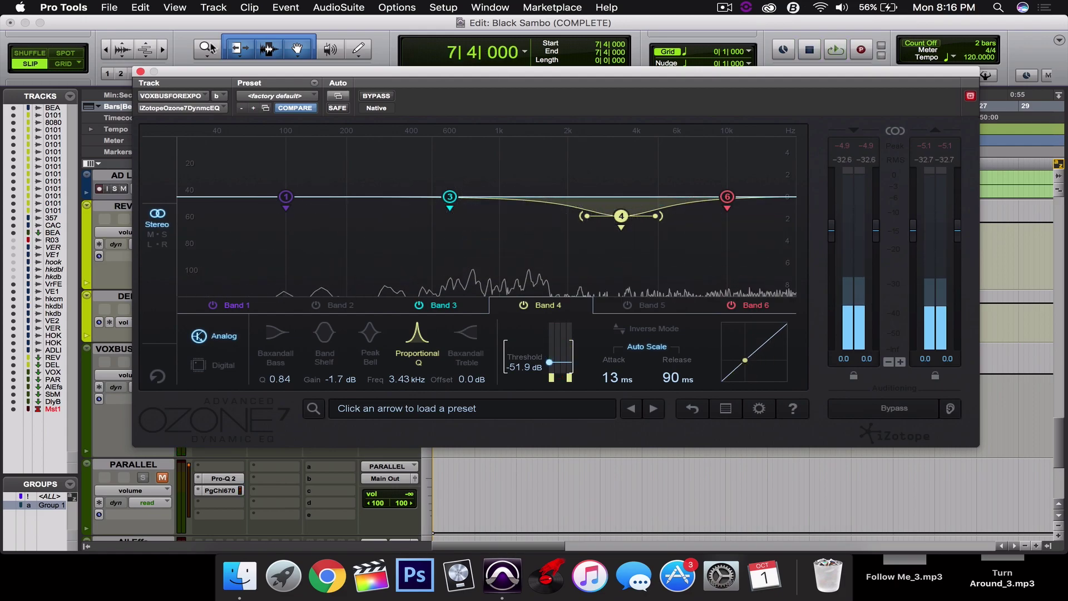
pyautogui.click(140, 72)
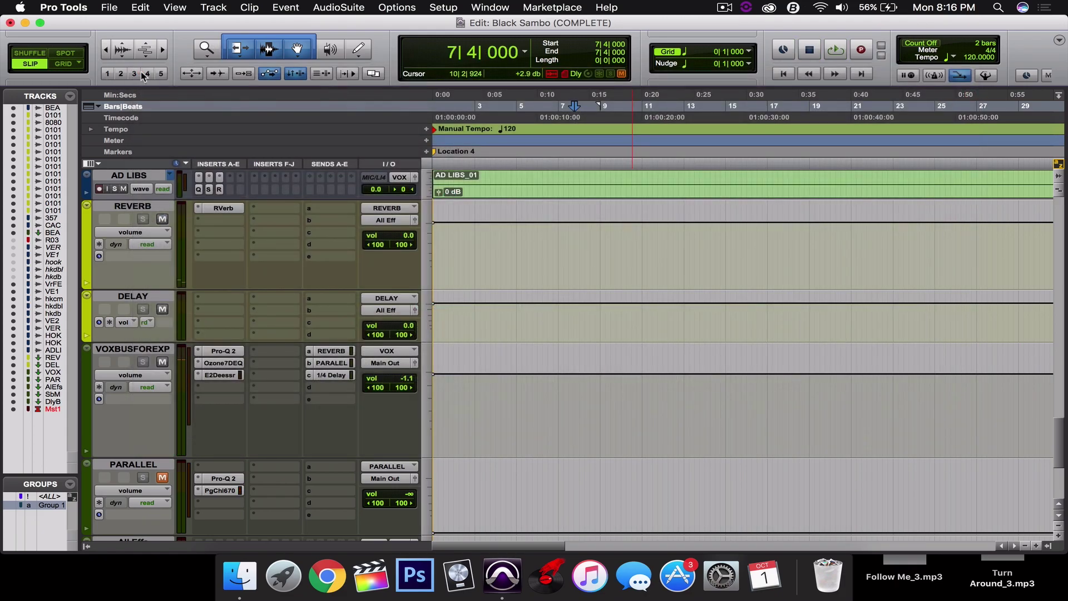
# Return to the Verse ForExport track and play the verse from 7|4|000 with the new vocal bus equalization
pyautogui.scroll(-3, 558, 239)
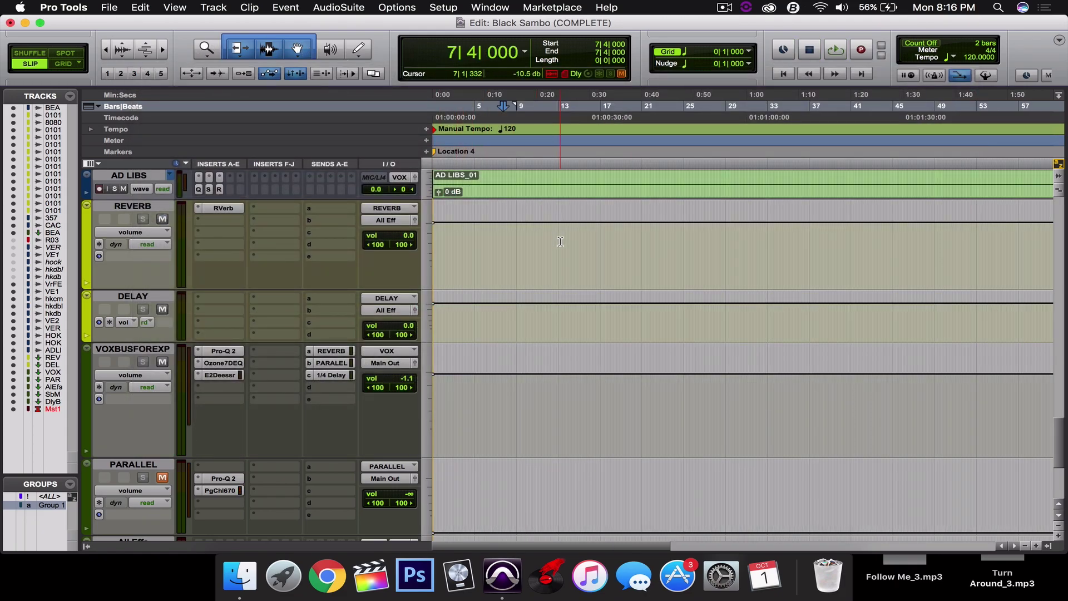
pyautogui.scroll(5, 561, 241)
pyautogui.scroll(10, 560, 241)
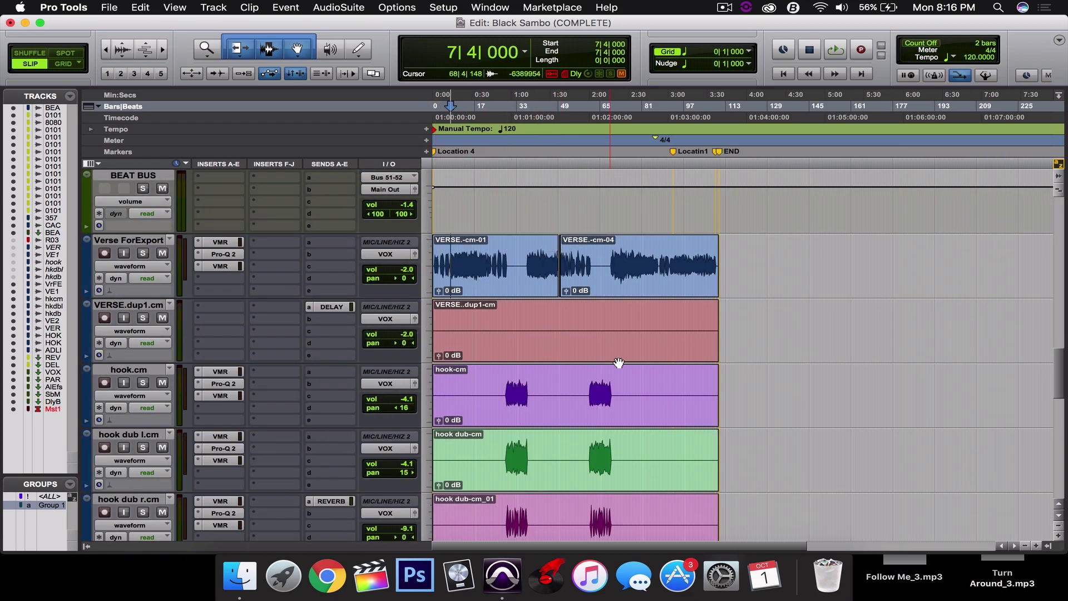
pyautogui.click(1037, 546)
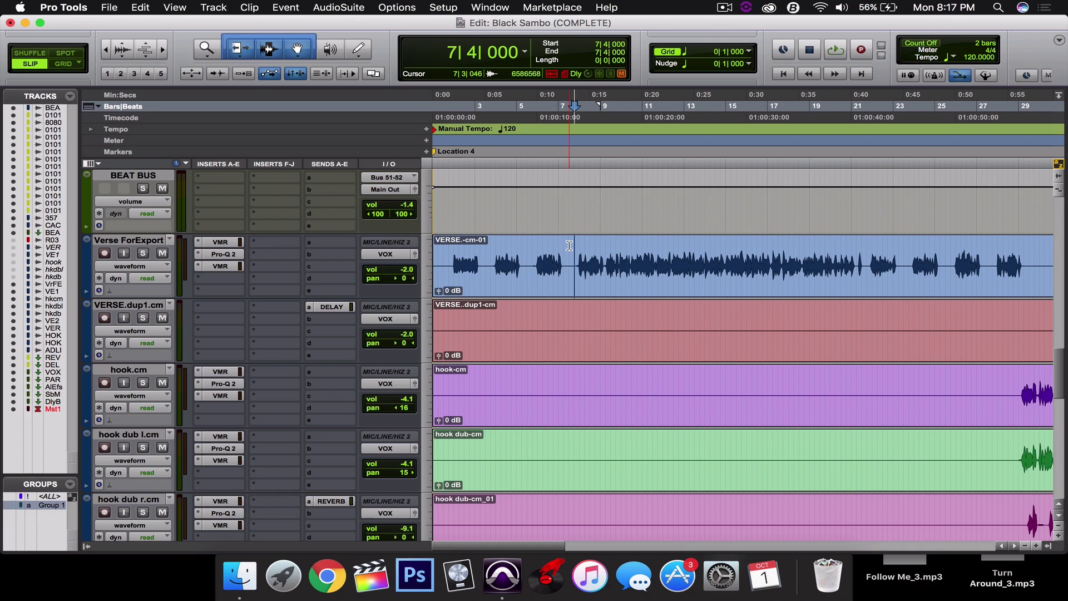
pyautogui.press('space')
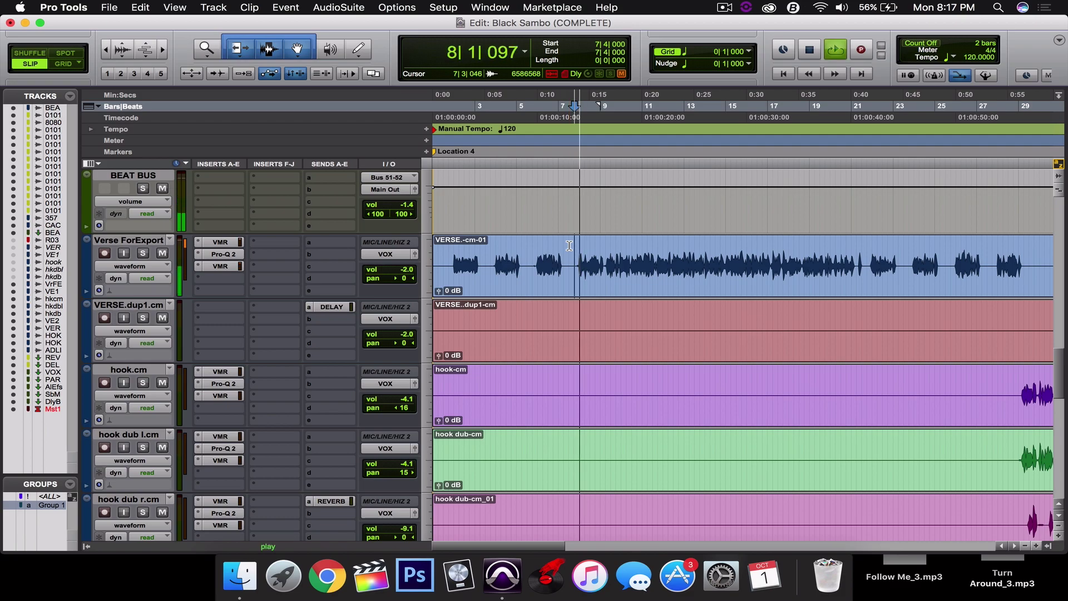